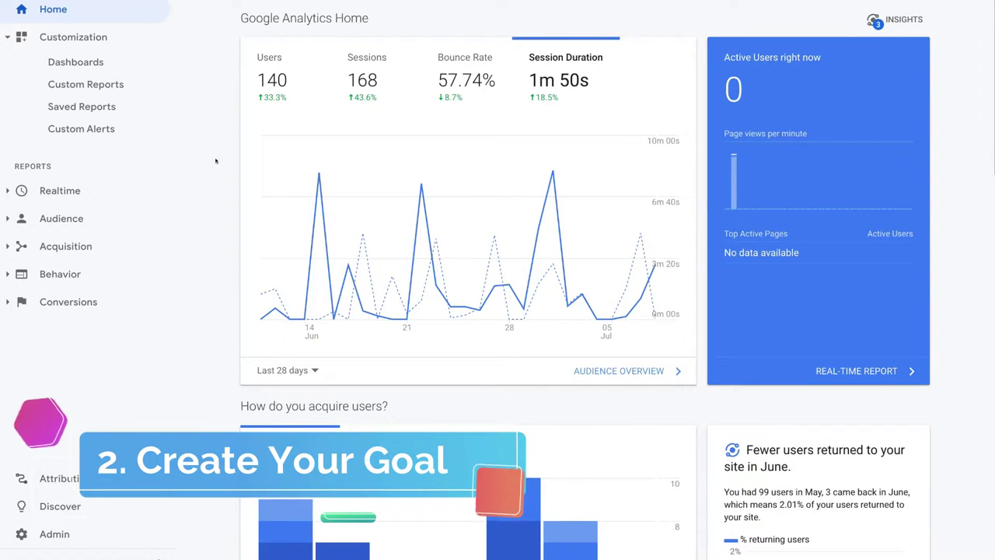
Start a new goal for the All Web Site Data view, using the Custom setup option.
{"action": "left_click", "coordinate": [115, 528]}
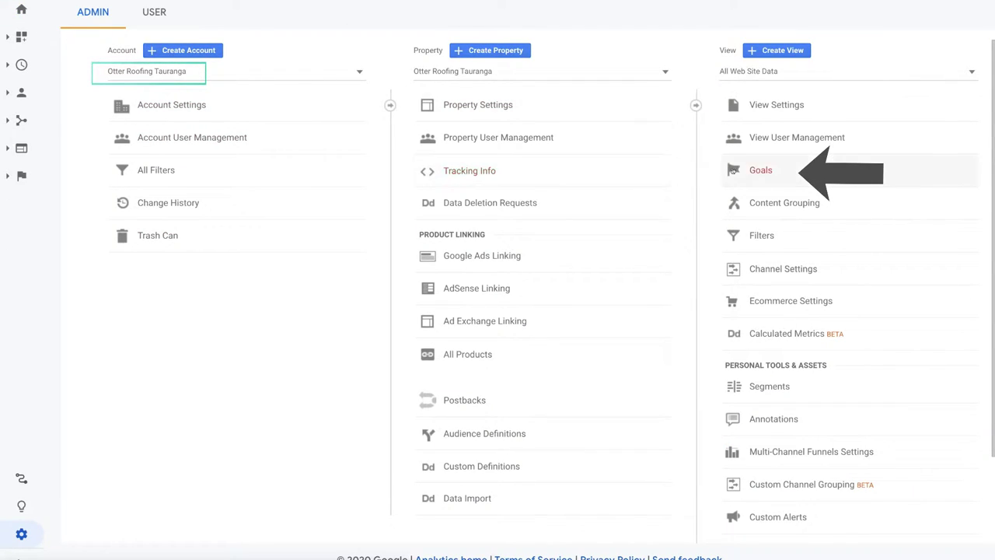
{"action": "left_click", "coordinate": [728, 171]}
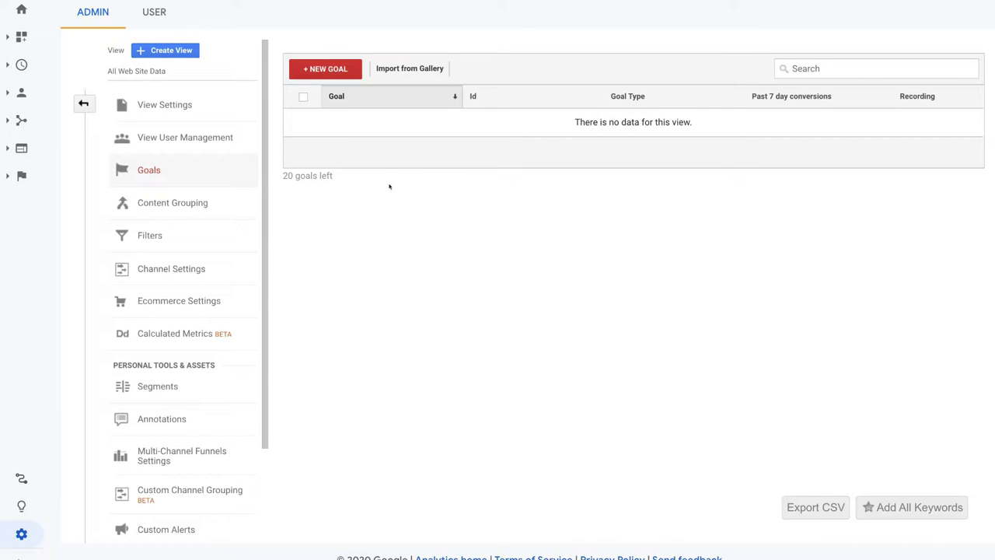
{"action": "left_click", "coordinate": [340, 69]}
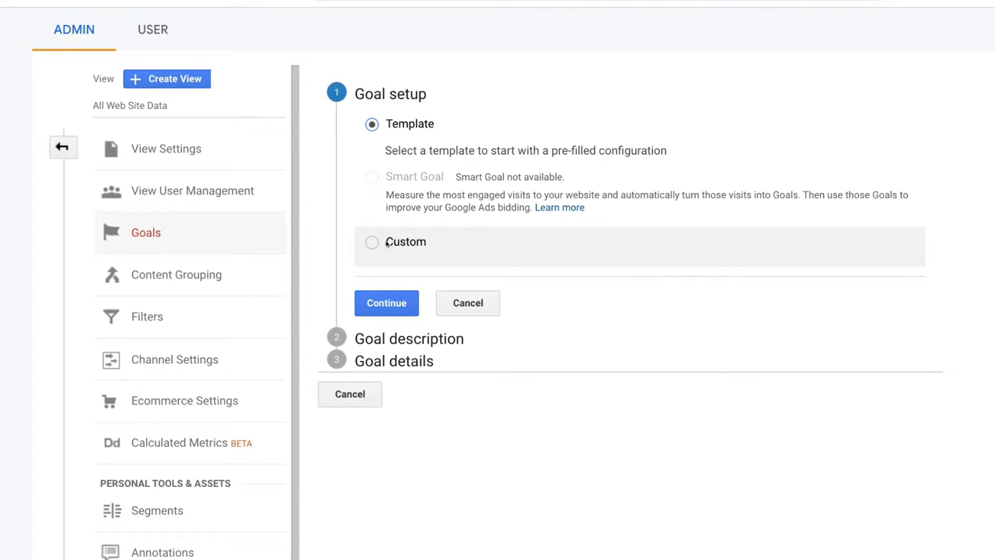
{"action": "left_click", "coordinate": [368, 242]}
{"action": "left_click", "coordinate": [393, 294]}
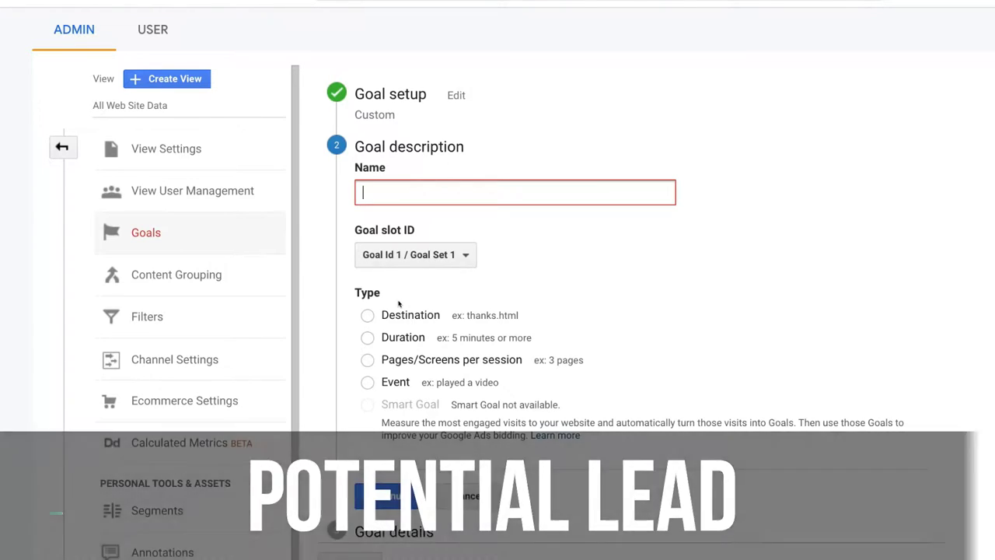
Name the goal "Form submissions (leads)" and assign it to slot Goal Id 1 / Goal Set 1.
{"action": "type", "text": "Form submissions (leads)"}
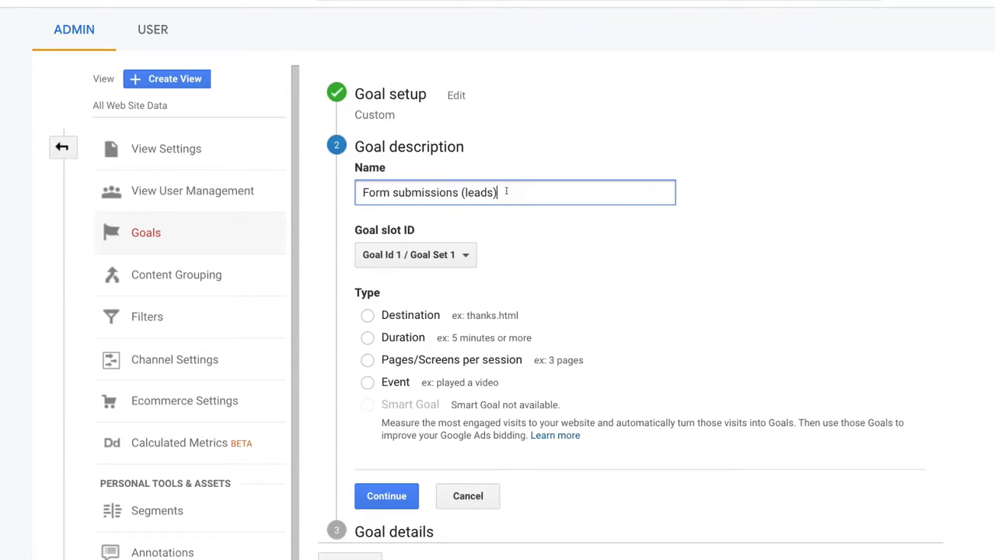
{"action": "key", "text": "Tab"}
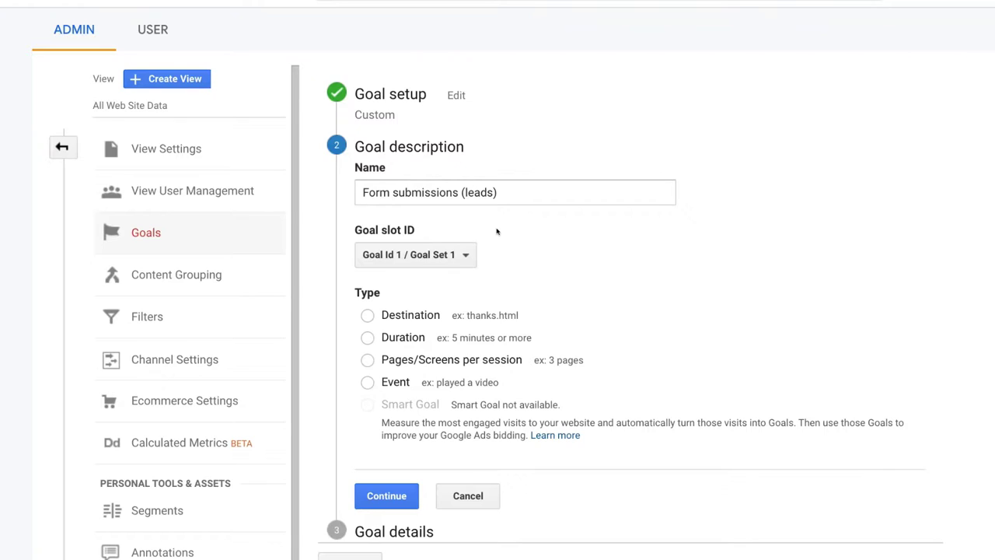
{"action": "left_click", "coordinate": [463, 253]}
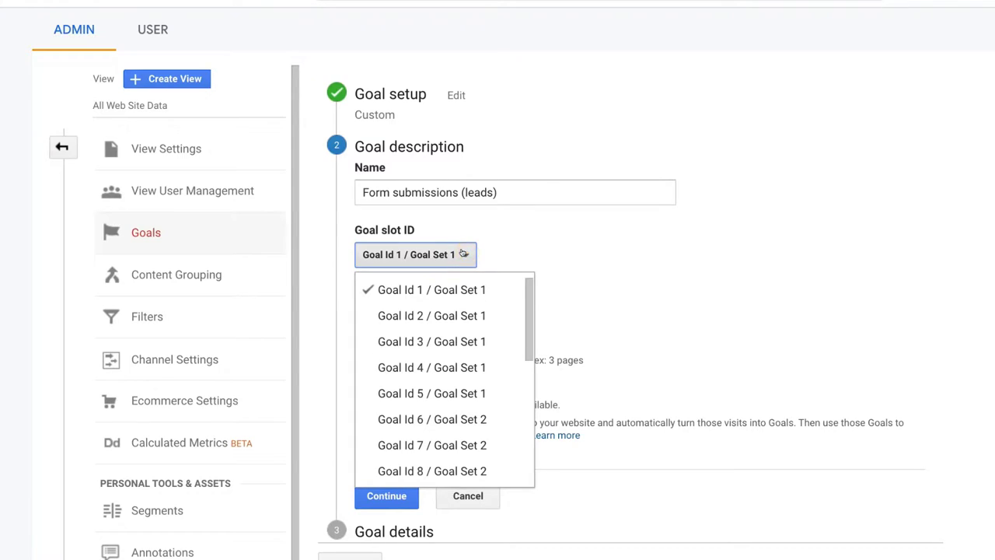
{"action": "scroll", "coordinate": [456, 435], "scroll_direction": "down", "scroll_amount": 5}
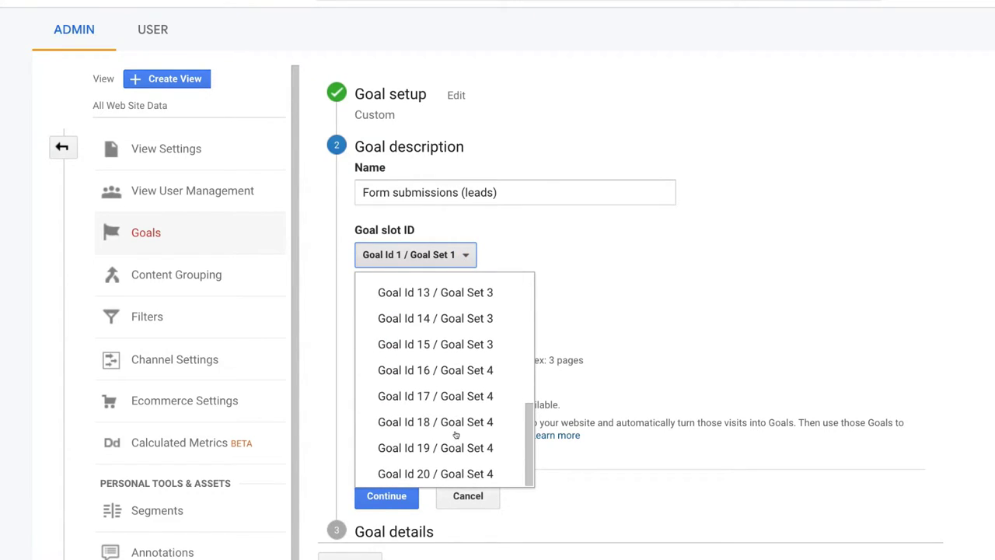
{"action": "scroll", "coordinate": [468, 328], "scroll_direction": "up", "scroll_amount": 2}
{"action": "scroll", "coordinate": [469, 327], "scroll_direction": "up", "scroll_amount": 3}
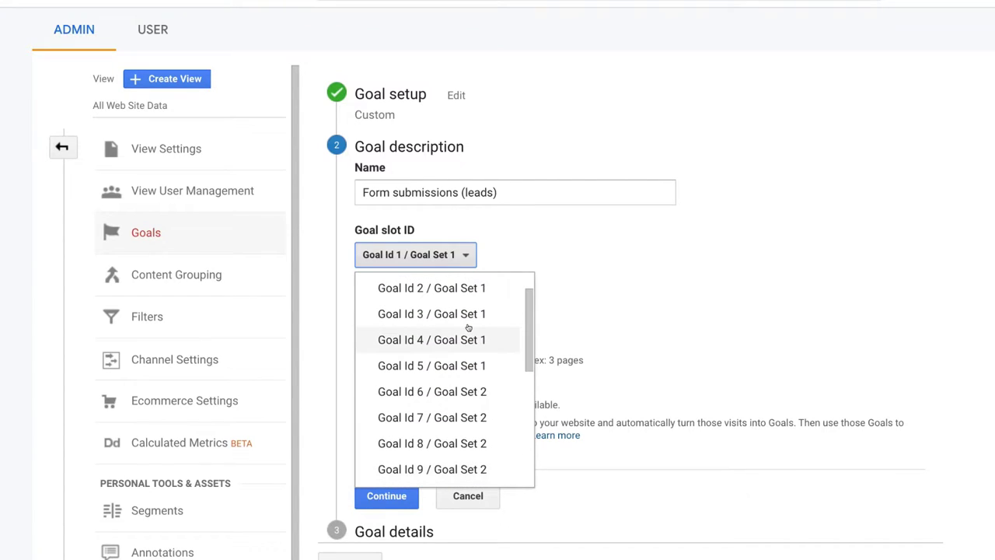
{"action": "scroll", "coordinate": [467, 326], "scroll_direction": "up", "scroll_amount": 1}
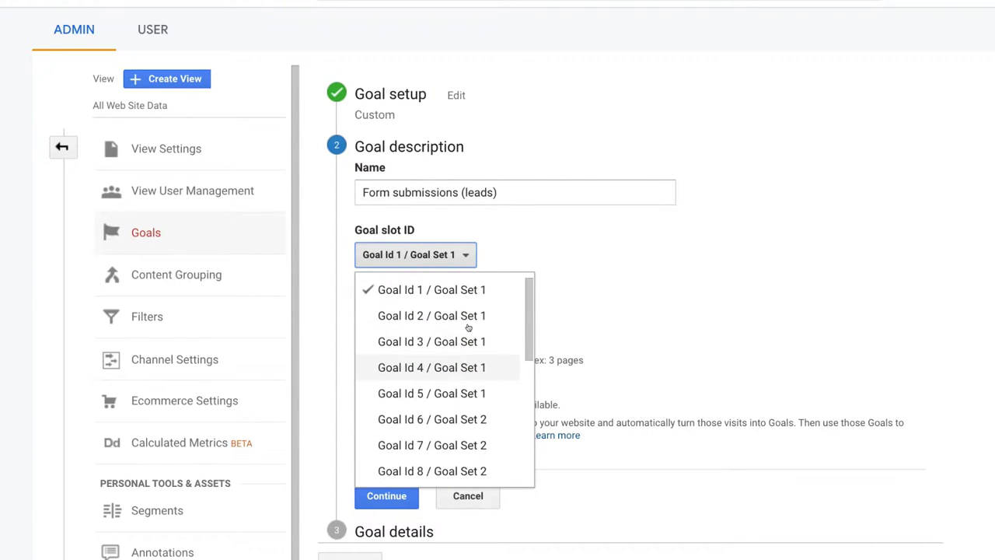
{"action": "left_click", "coordinate": [457, 291]}
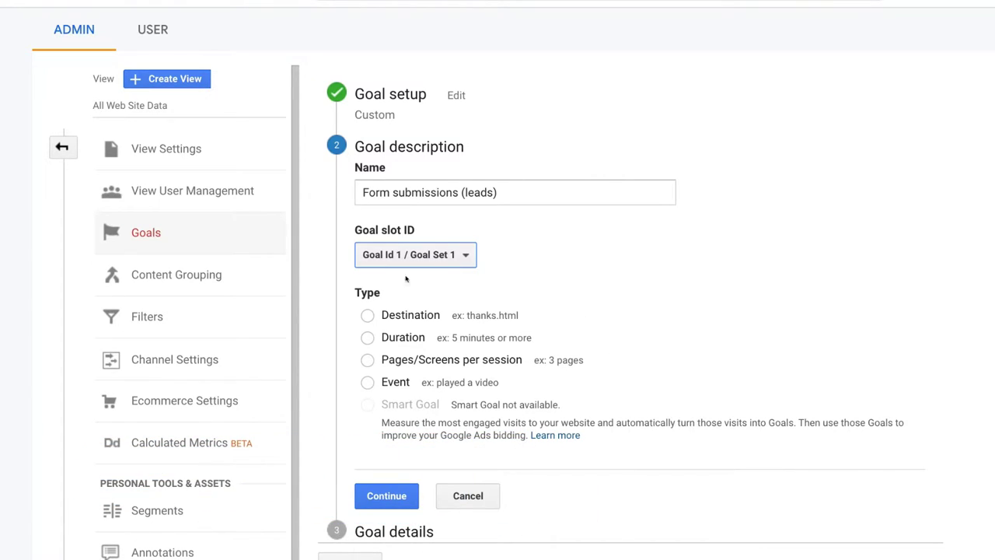
Set the goal type to Destination and proceed to the goal details.
{"action": "left_click", "coordinate": [365, 316]}
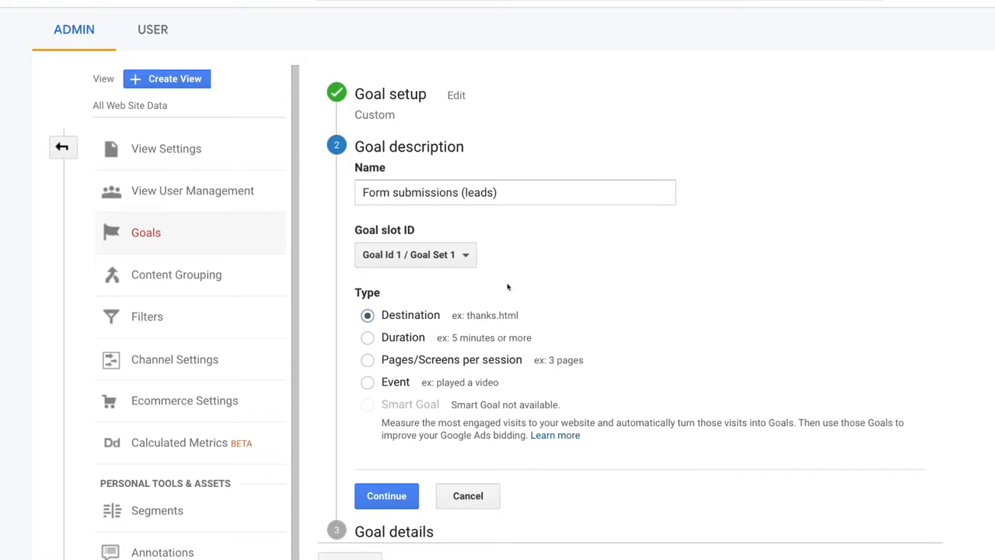
{"action": "left_click", "coordinate": [367, 338]}
{"action": "left_click", "coordinate": [367, 361]}
{"action": "left_click", "coordinate": [366, 382]}
{"action": "left_click", "coordinate": [367, 315]}
{"action": "left_click", "coordinate": [377, 495]}
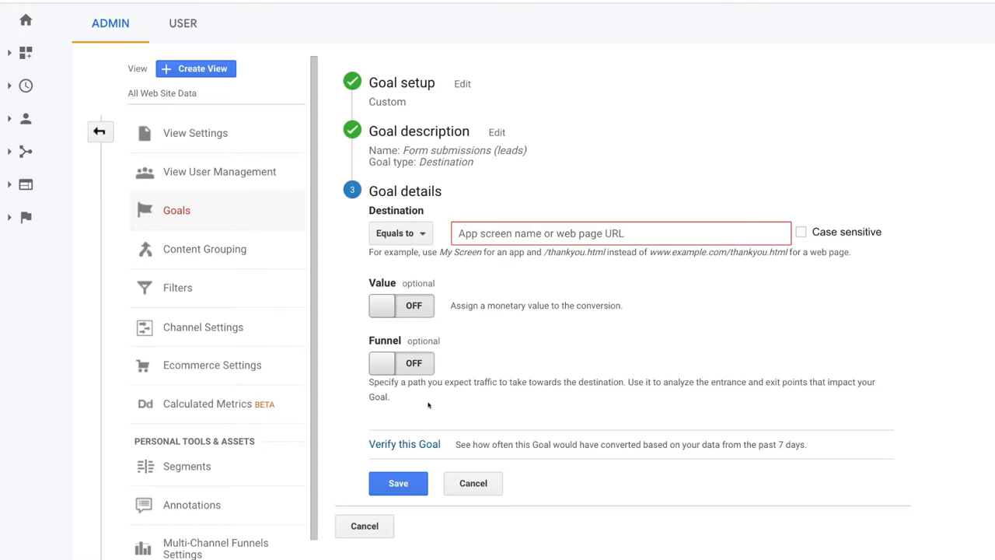
Set the goal destination to the regular expression /thank-you/, without the site's domain, and verify the goal against recent data.
{"action": "left_click", "coordinate": [419, 236]}
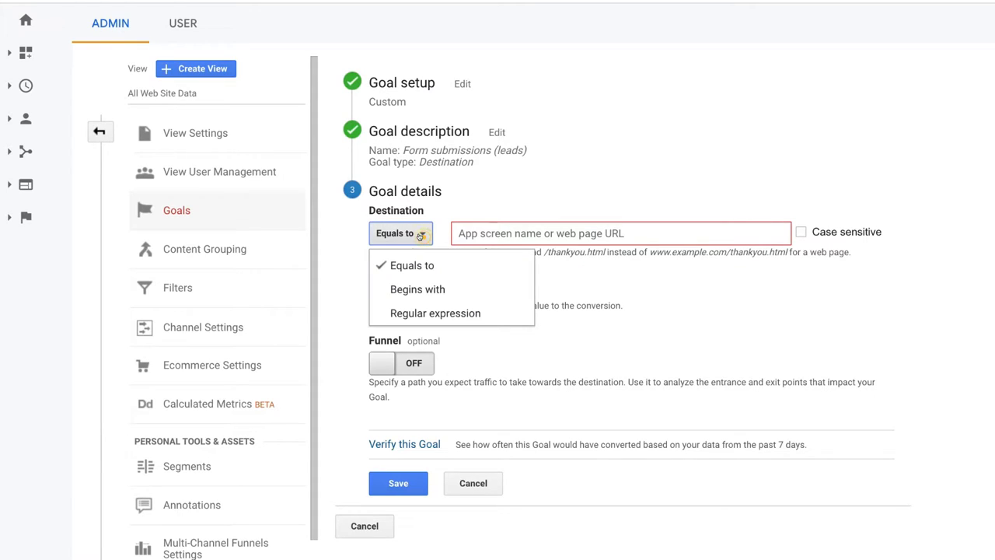
{"action": "left_click", "coordinate": [442, 312]}
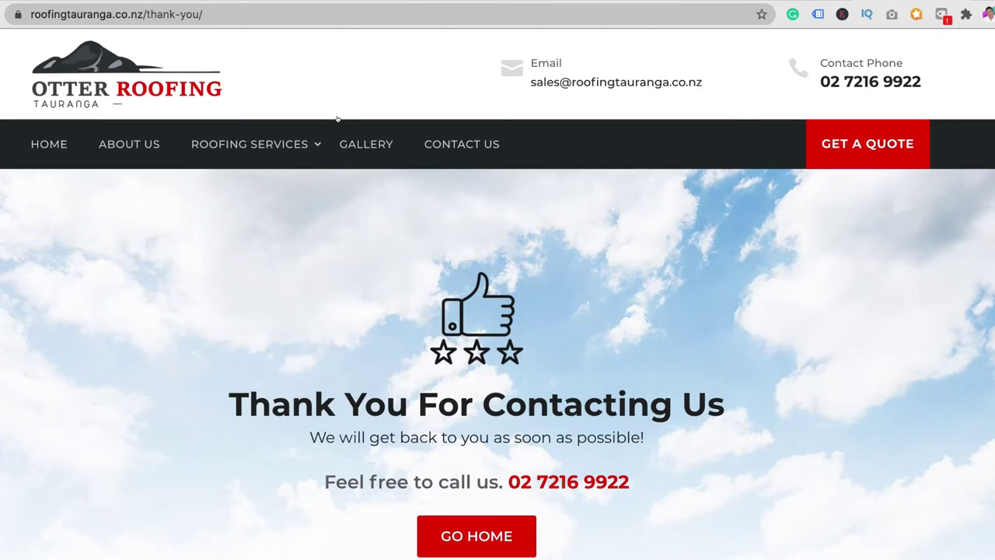
{"action": "left_click", "coordinate": [252, 11]}
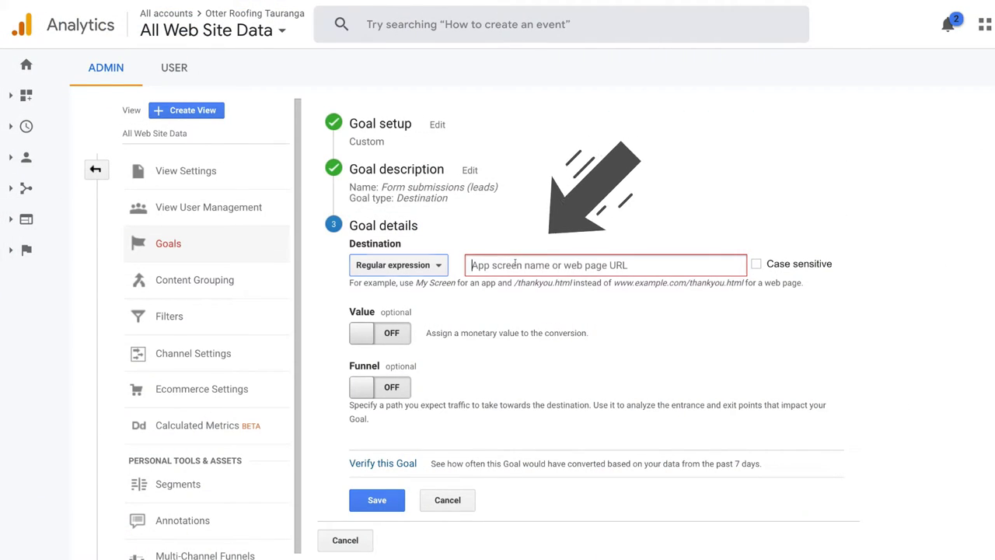
{"action": "type", "text": "https://roofingtauranga.co.nz/thank-you/"}
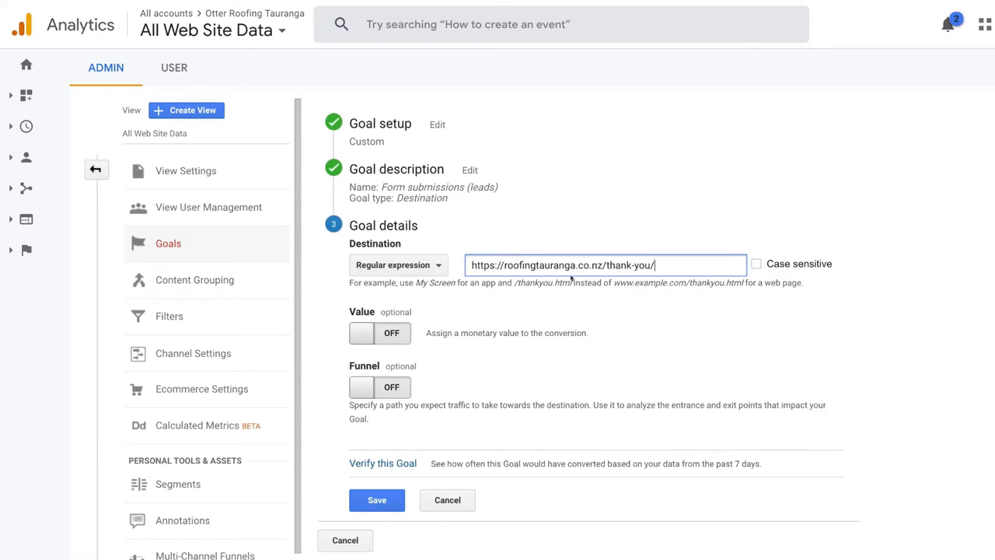
{"action": "left_click_drag", "start_coordinate": [603, 265], "coordinate": [467, 254]}
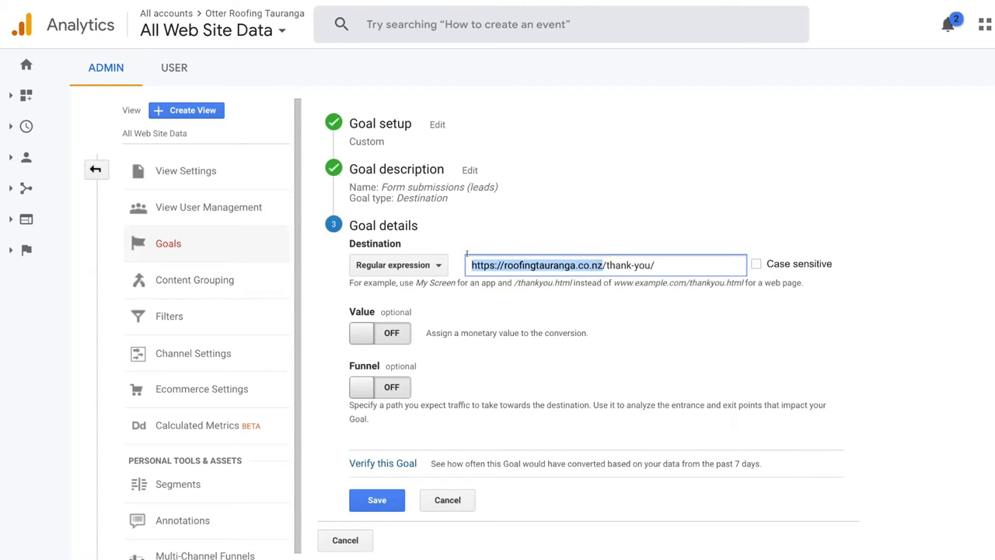
{"action": "key", "text": "BackSpace"}
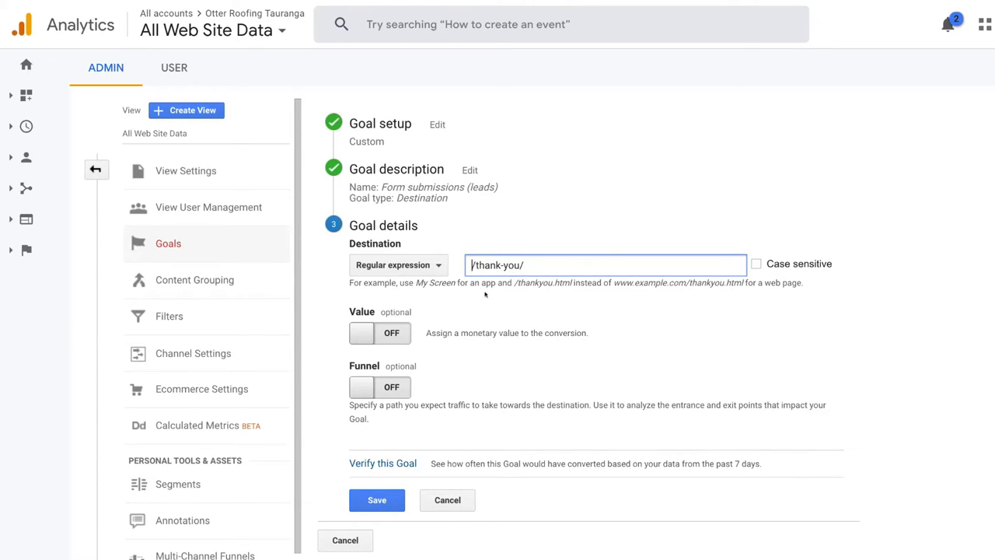
{"action": "left_click", "coordinate": [381, 463]}
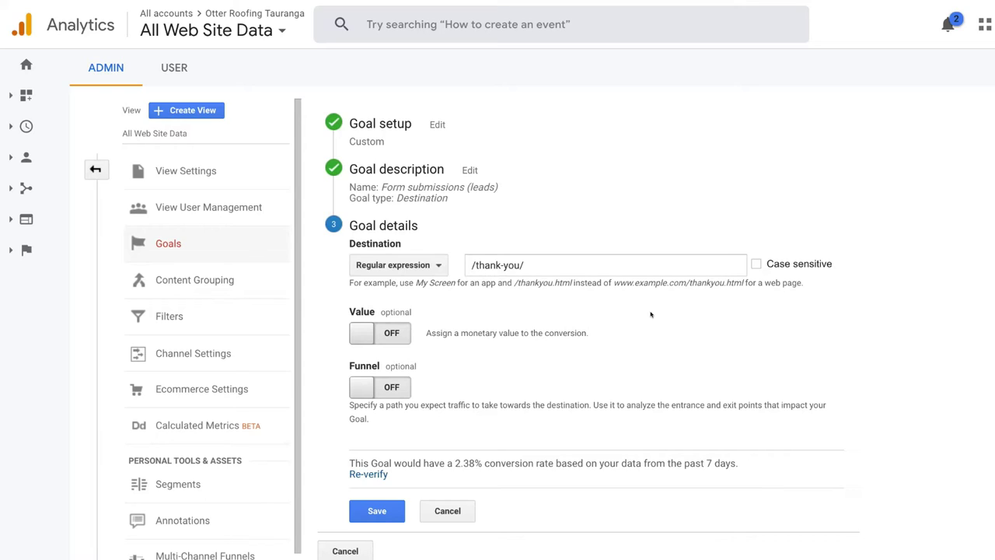
Try assigning a goal value of 100 USD and switch the value option back off.
{"action": "left_click", "coordinate": [371, 333]}
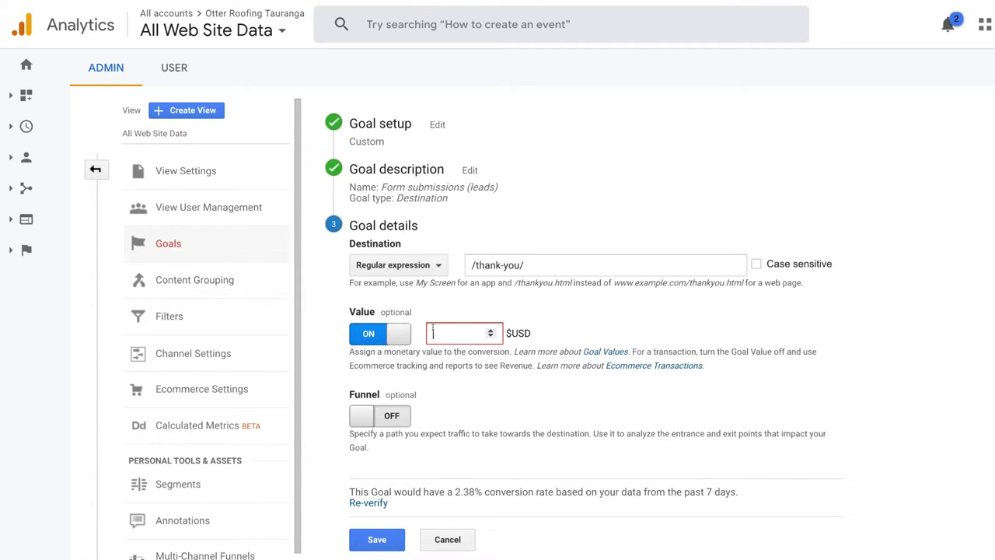
{"action": "type", "text": "100"}
{"action": "left_click", "coordinate": [396, 335]}
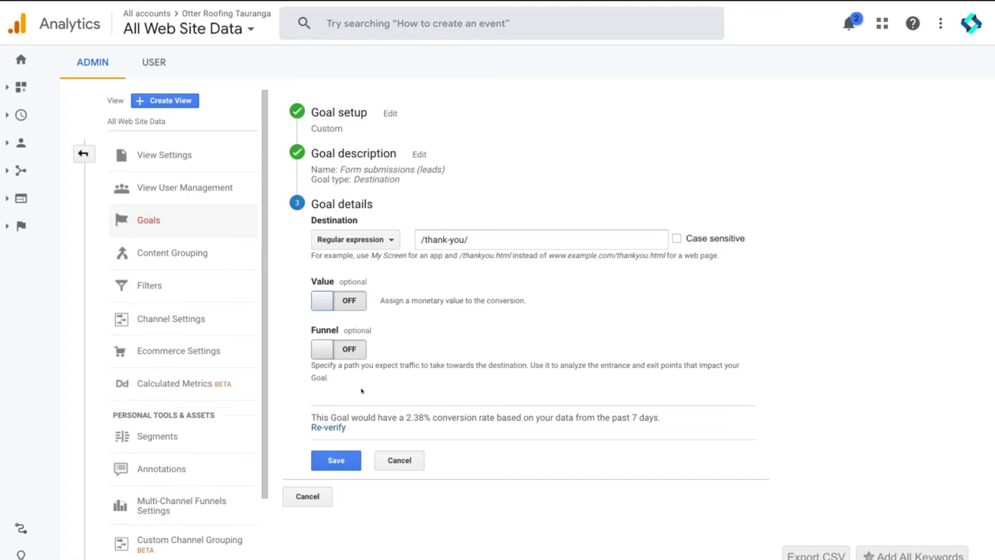
Try a goal funnel with Add to cart, email and address, Shipping and Payment steps, the first required, and switch the funnel back off.
{"action": "left_click", "coordinate": [328, 349]}
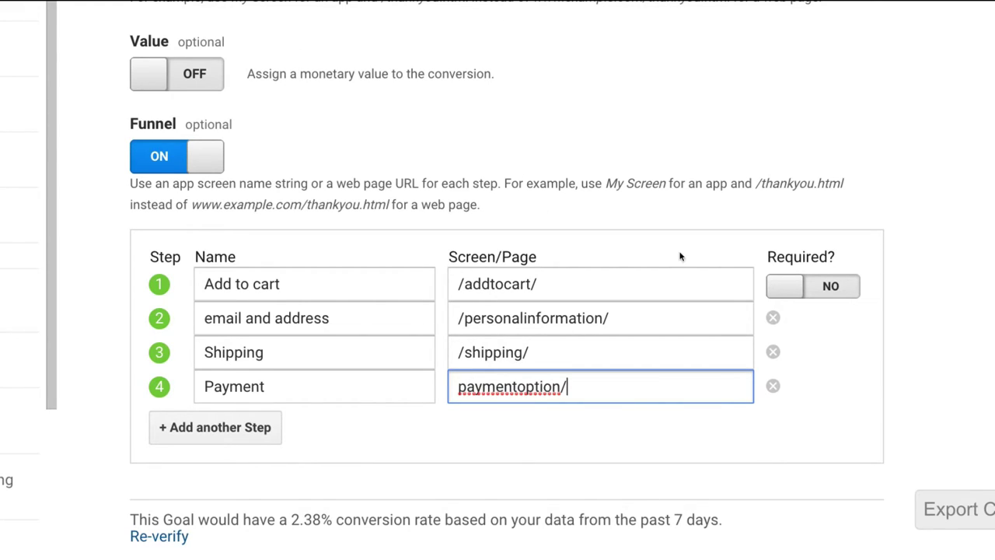
{"action": "left_click", "coordinate": [778, 280]}
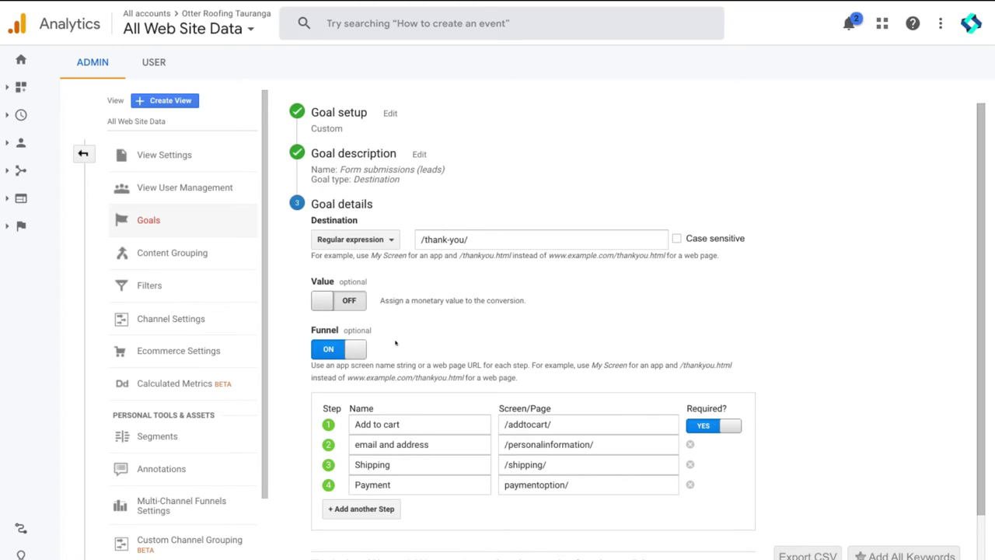
{"action": "left_click", "coordinate": [354, 348]}
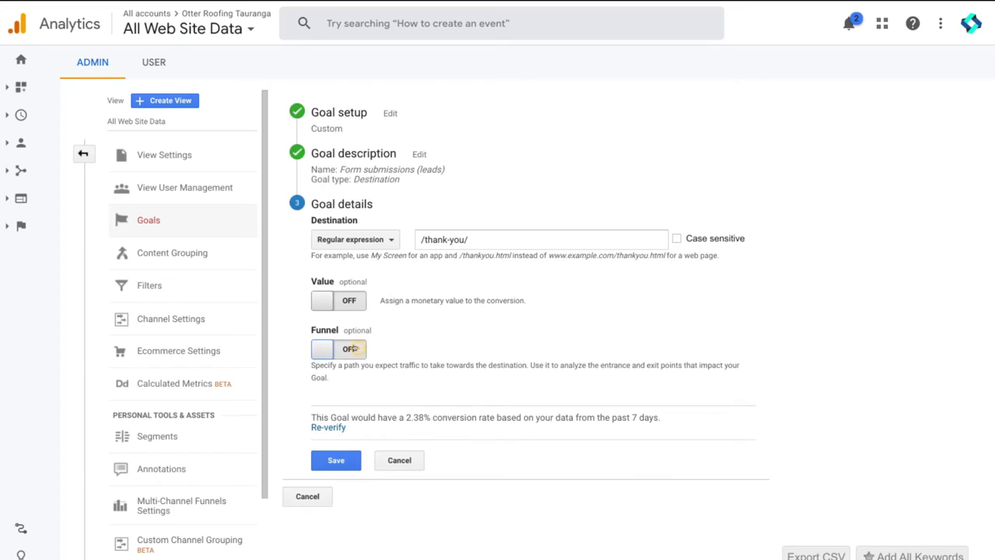
Save the form submissions goal.
{"action": "left_click", "coordinate": [346, 461]}
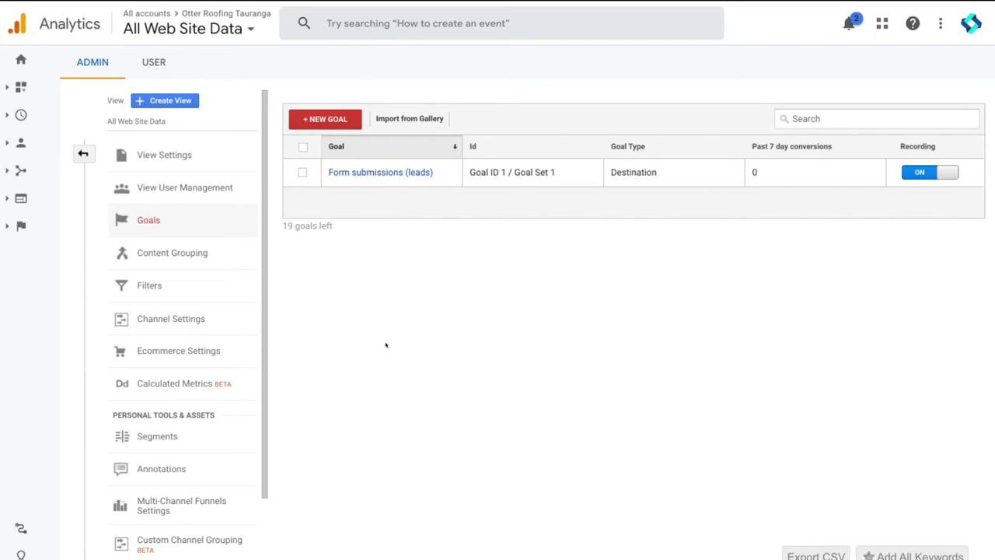
Examine the goal performance card on the Analytics home page and its available date ranges.
{"action": "left_click", "coordinate": [21, 60]}
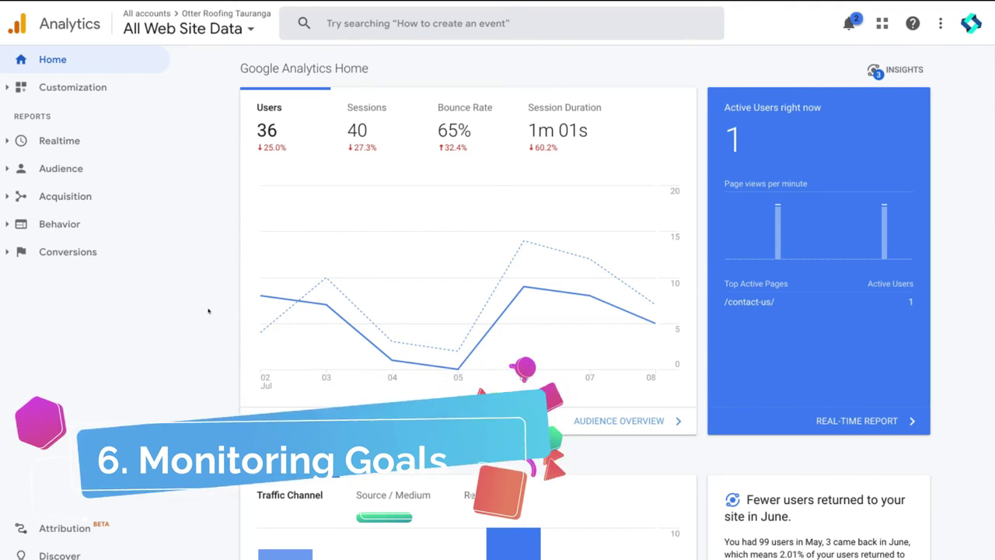
{"action": "scroll", "coordinate": [207, 226], "scroll_direction": "down", "scroll_amount": 10}
{"action": "scroll", "coordinate": [208, 311], "scroll_direction": "down", "scroll_amount": 5}
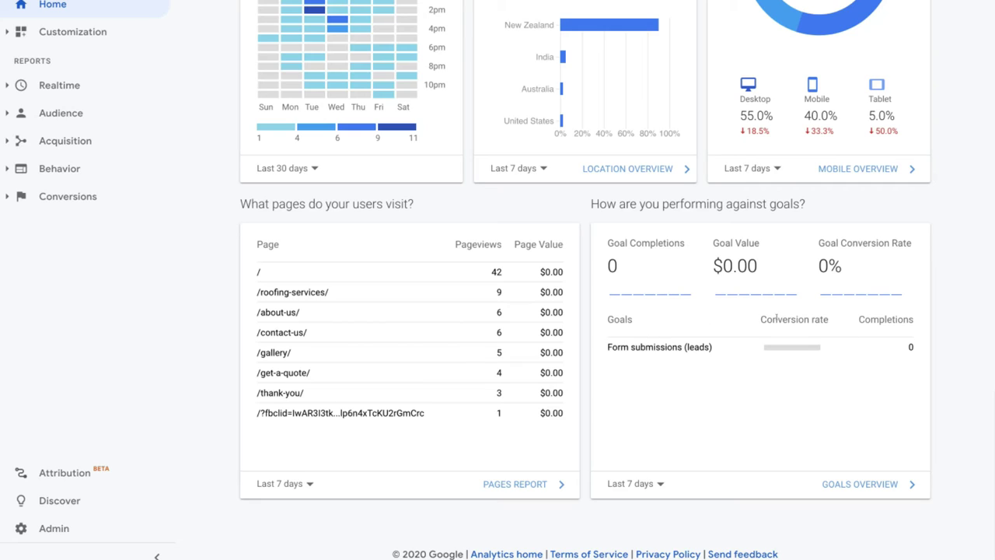
{"action": "left_click", "coordinate": [659, 484]}
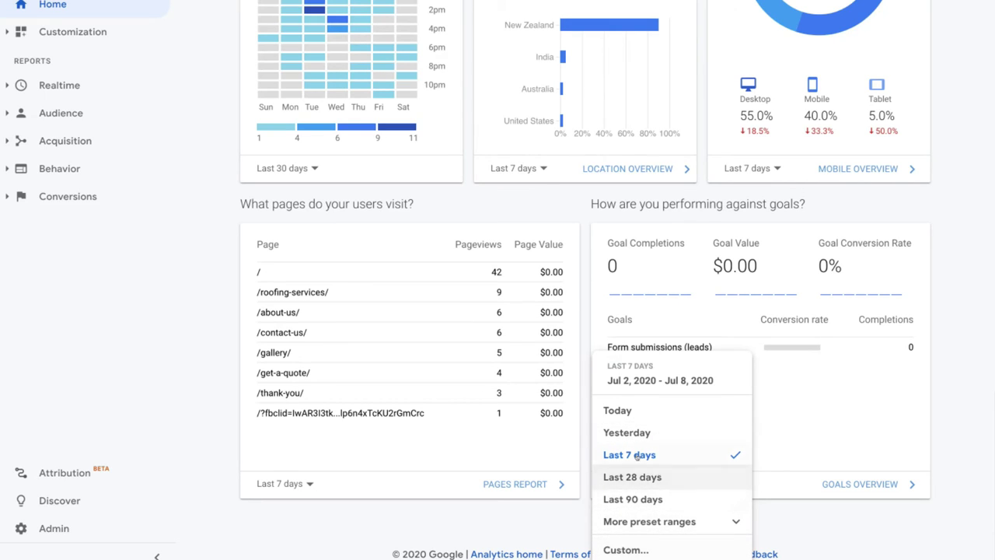
{"action": "left_click", "coordinate": [809, 434]}
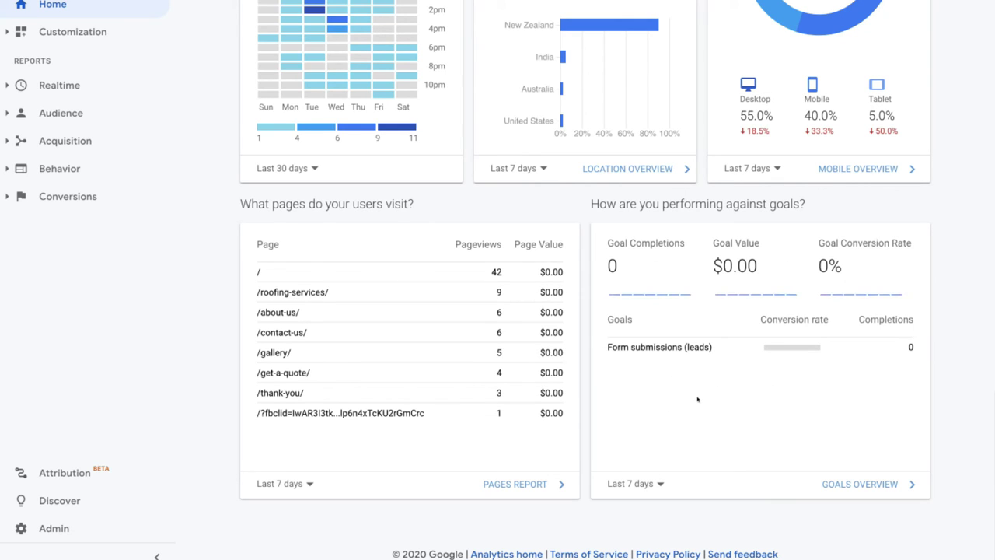
Open the Overview report for goals under Conversions, followed by the Funnel Visualization report.
{"action": "scroll", "coordinate": [697, 399], "scroll_direction": "up", "scroll_amount": 10}
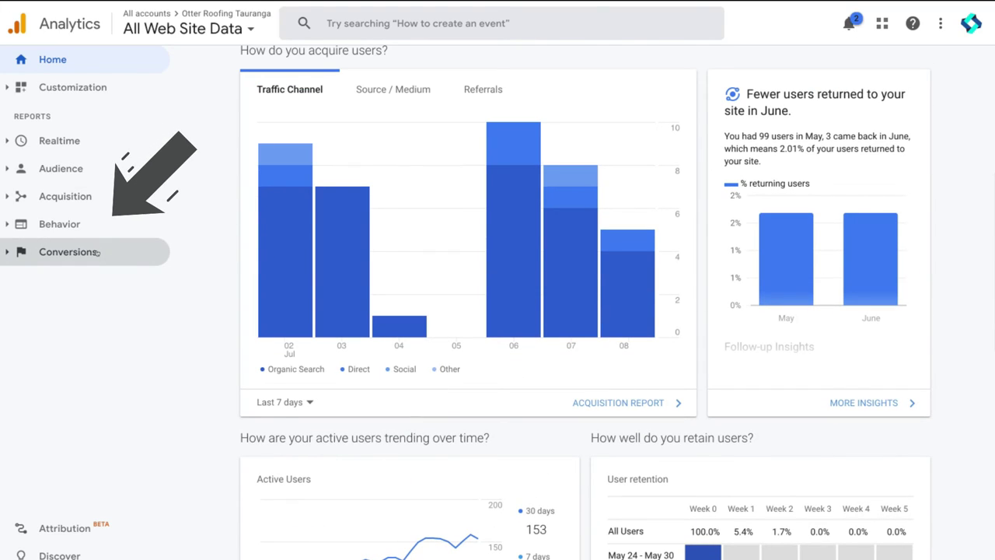
{"action": "left_click", "coordinate": [97, 253]}
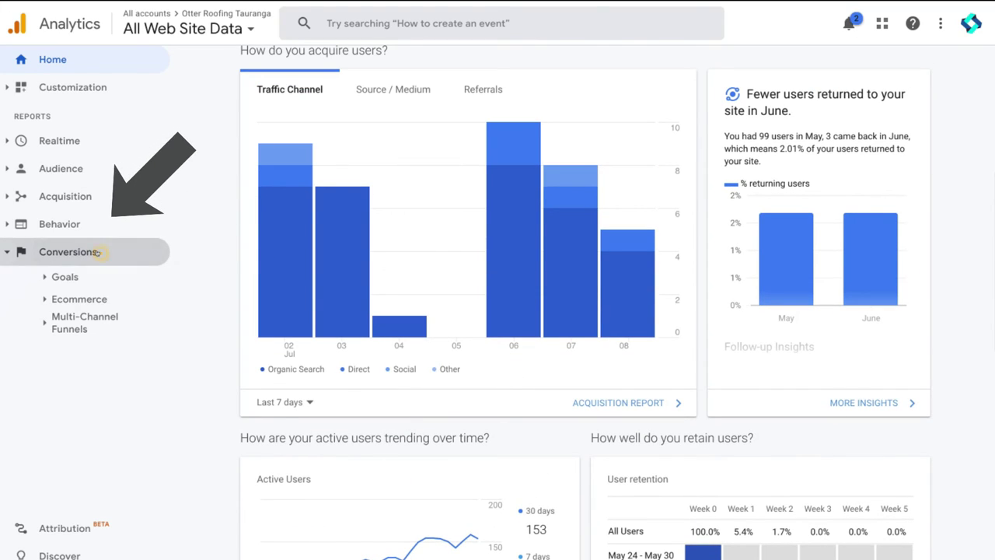
{"action": "left_click", "coordinate": [65, 277]}
{"action": "left_click", "coordinate": [155, 303]}
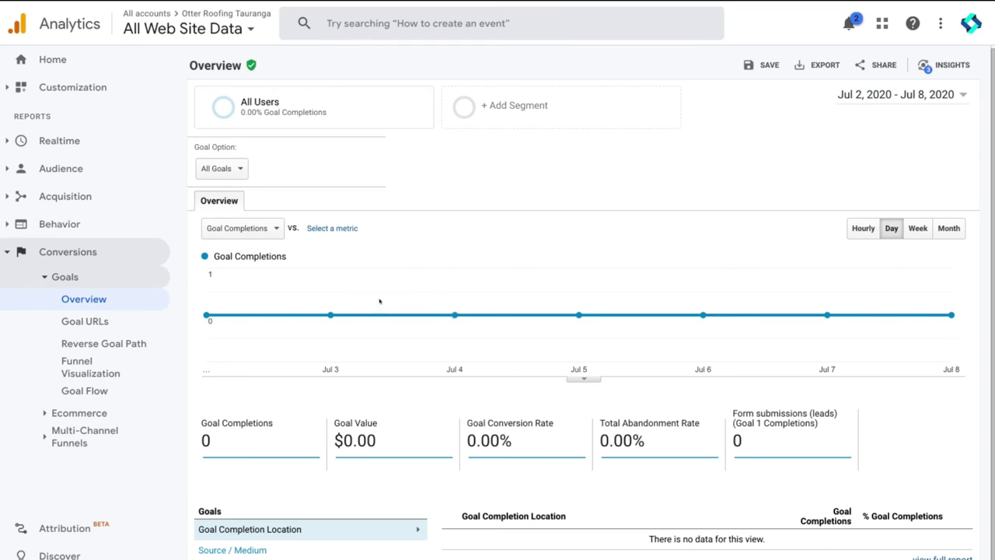
{"action": "left_click", "coordinate": [122, 358]}
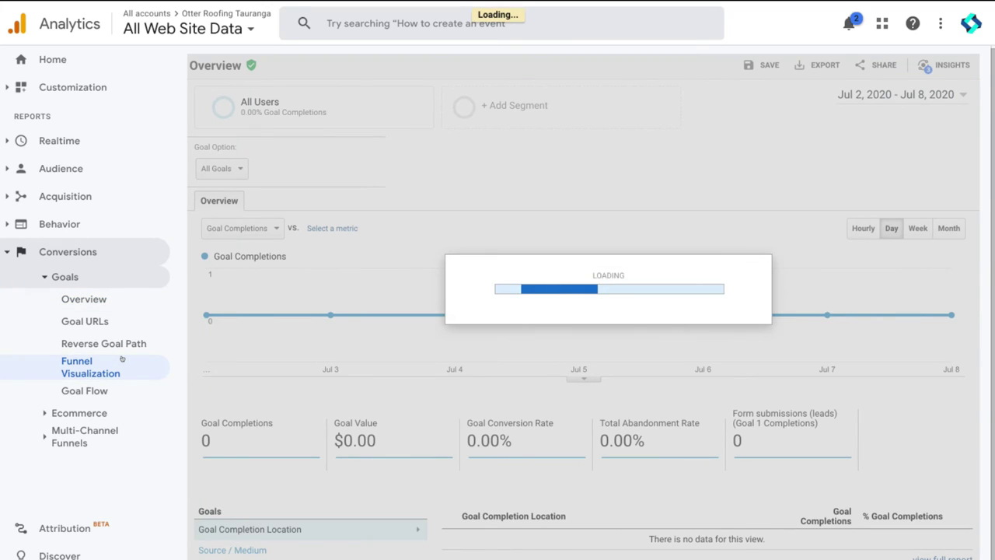